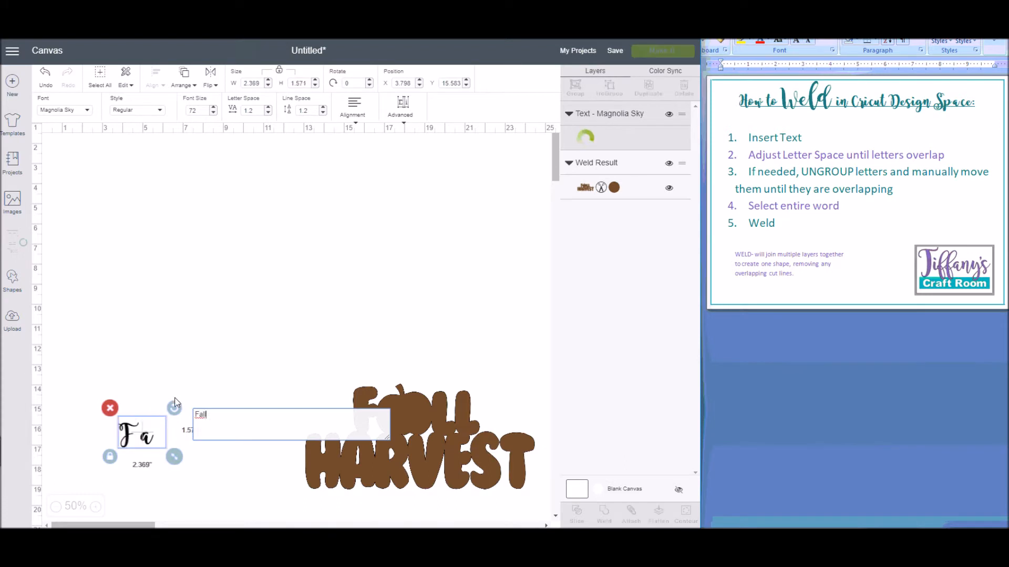
Step: Move the Fall text to the upper canvas, change its font to BubbleGum, and enlarge it to about 13.3 inches wide
left_click_drag(174, 437, 291, 294)
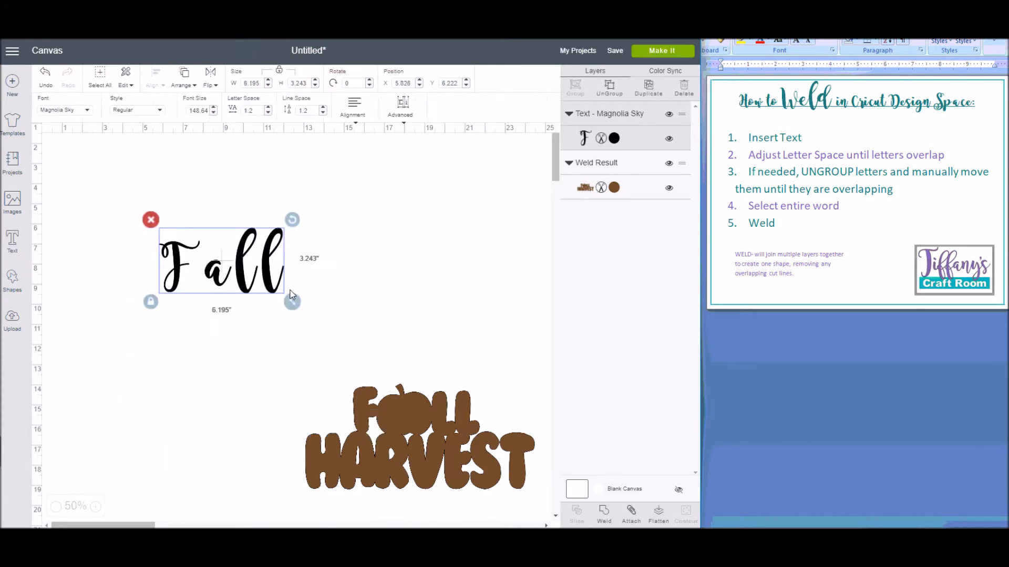
left_click(81, 118)
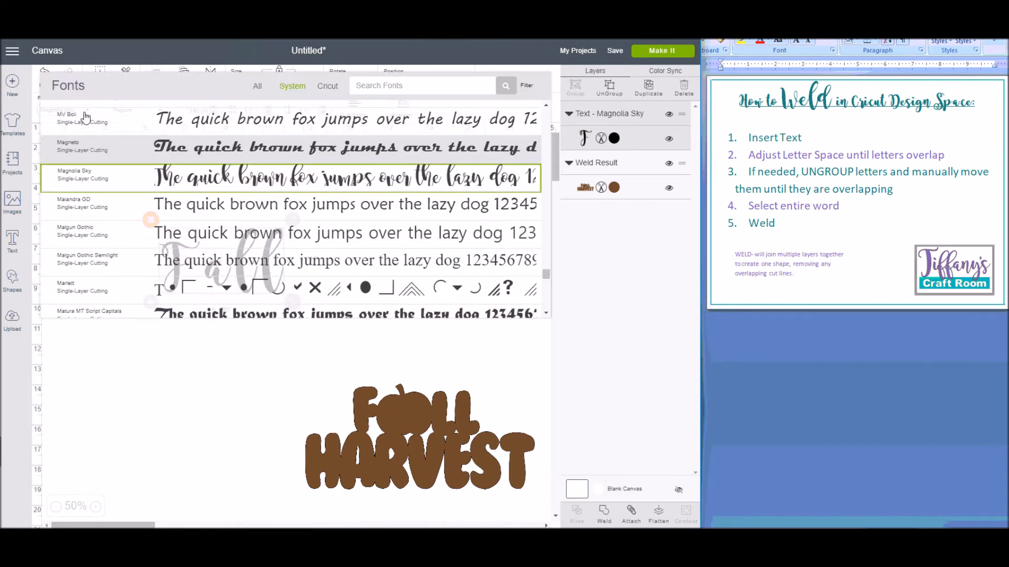
type("Bu")
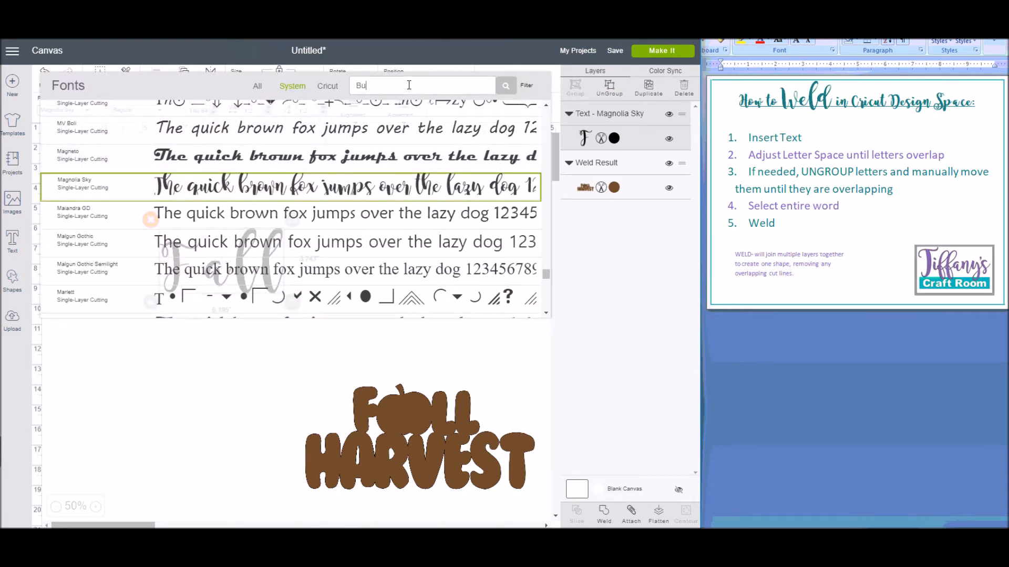
type("b")
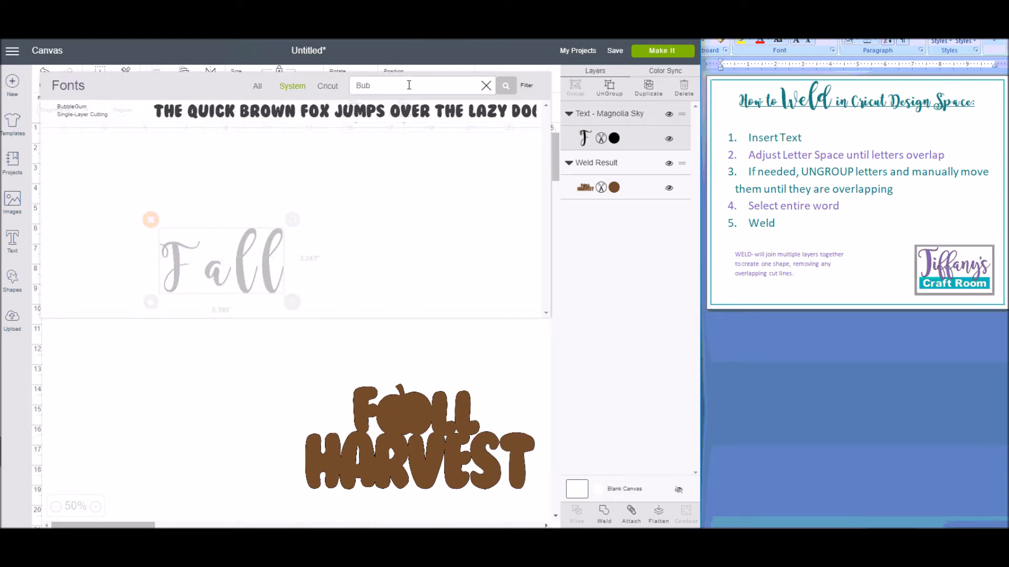
left_click(292, 113)
left_click_drag(257, 270, 435, 336)
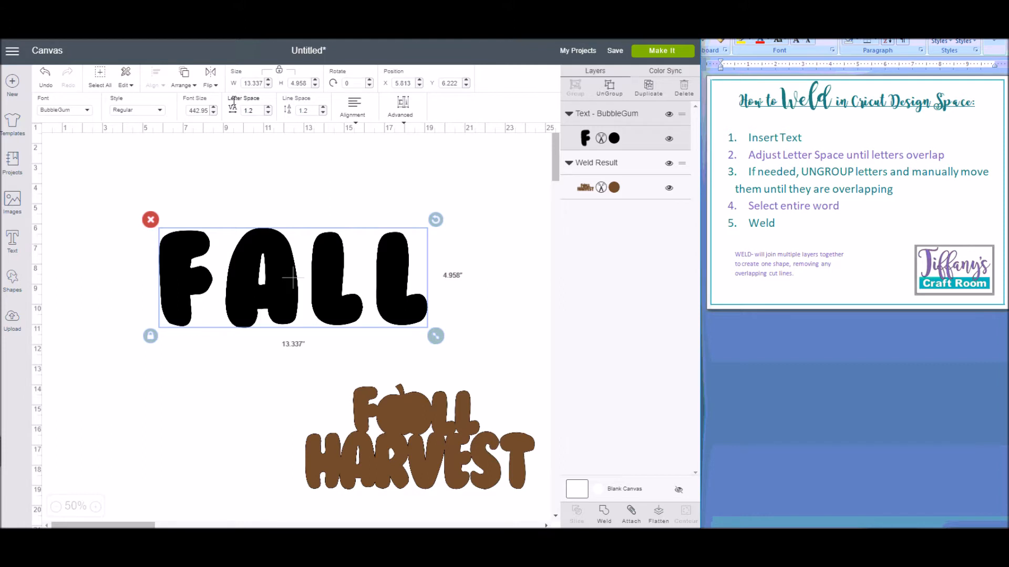
Step: Reduce the letter spacing of the FALL text to -0.2 so that its letters overlap
left_click(268, 114)
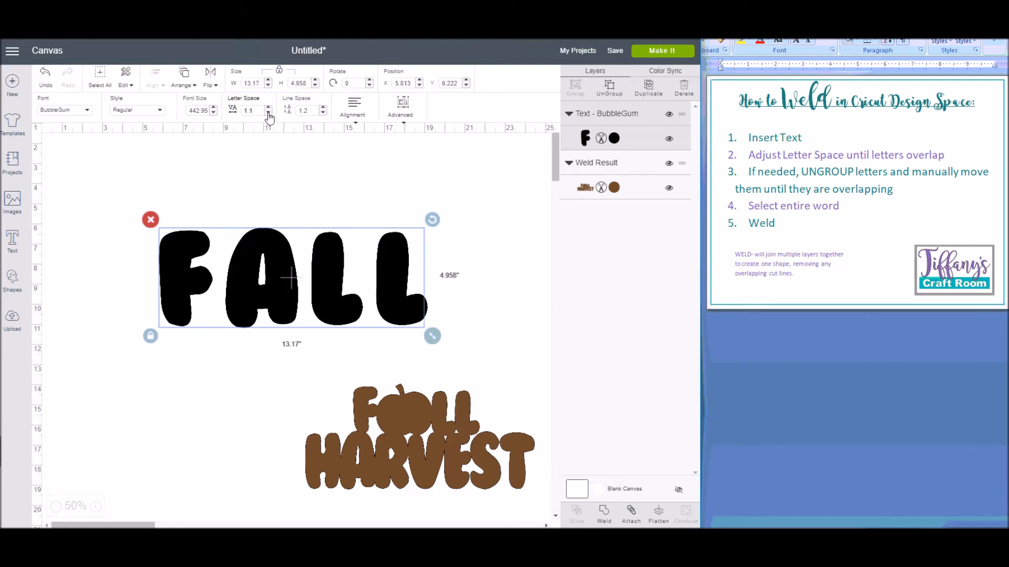
left_click(269, 114)
left_click(269, 113)
left_click(268, 113)
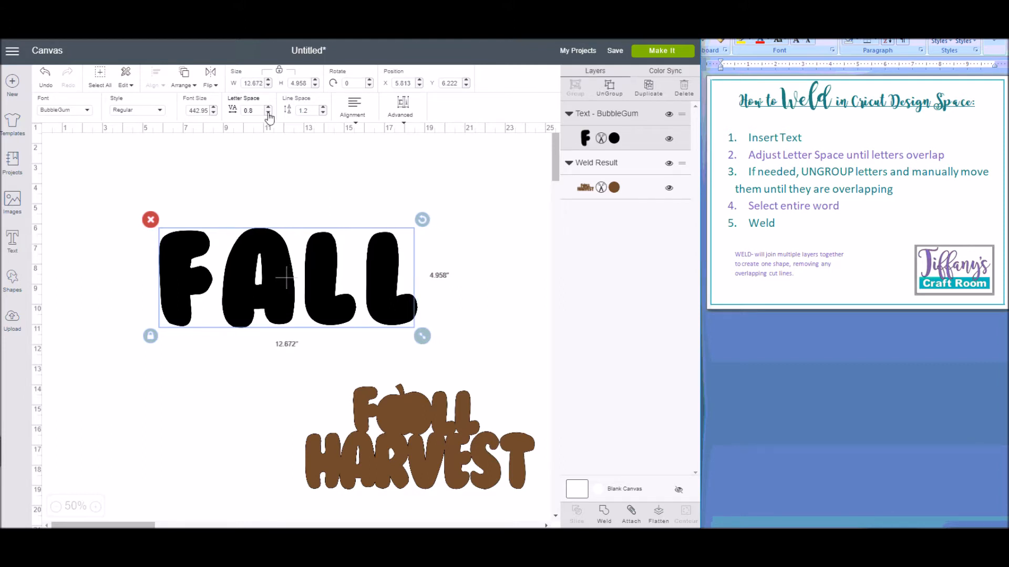
left_click(269, 114)
left_click(268, 114)
left_click(269, 113)
left_click(269, 114)
left_click(268, 113)
left_click(268, 113)
left_click(268, 114)
left_click(268, 114)
left_click(268, 113)
left_click(268, 114)
left_click(322, 344)
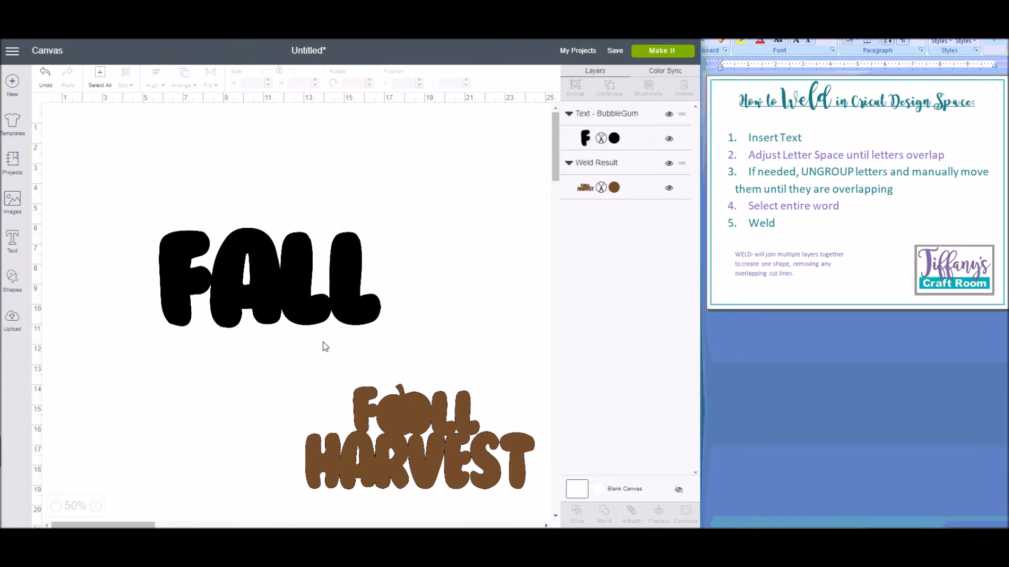
Step: Ungroup the FALL letters, then raise the F slightly and enlarge it to about 5.5 inches tall
left_click(355, 310)
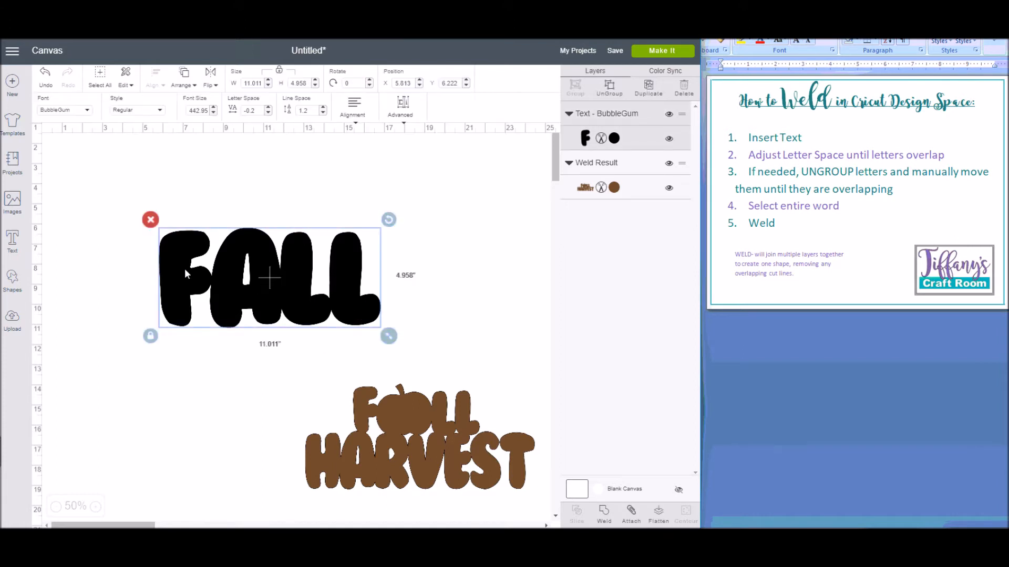
left_click(609, 89)
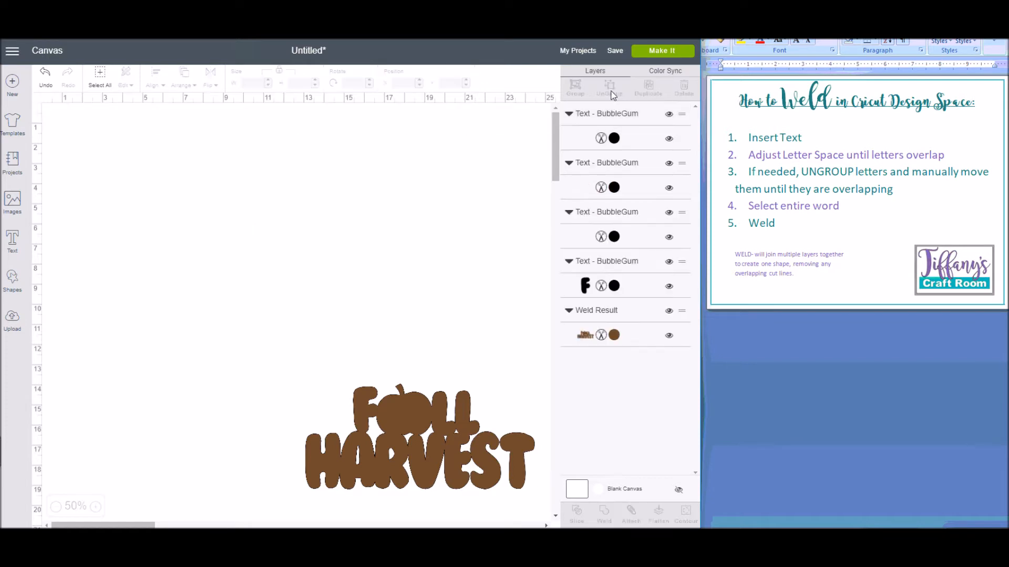
left_click_drag(201, 269, 201, 256)
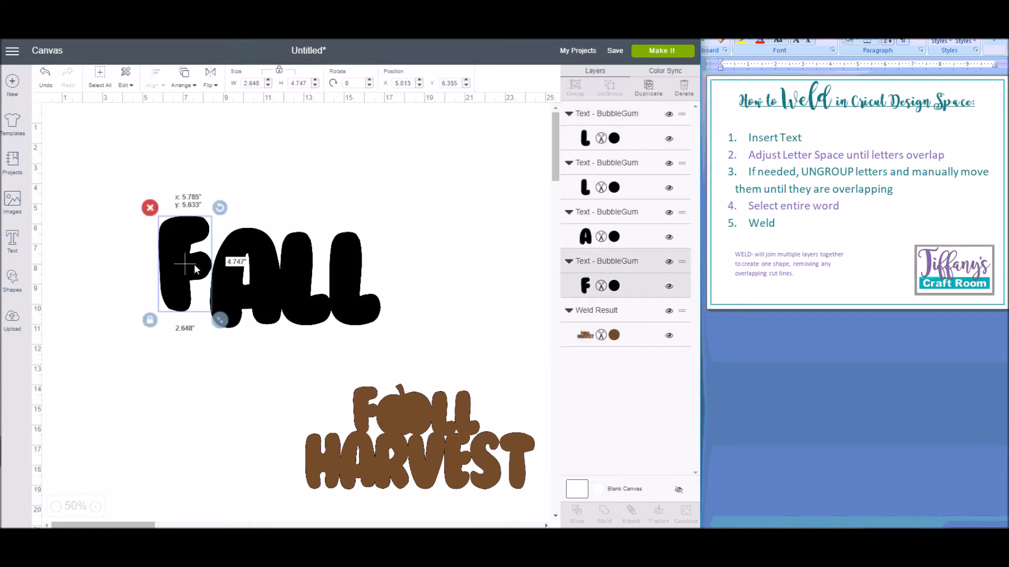
left_click_drag(223, 325, 226, 338)
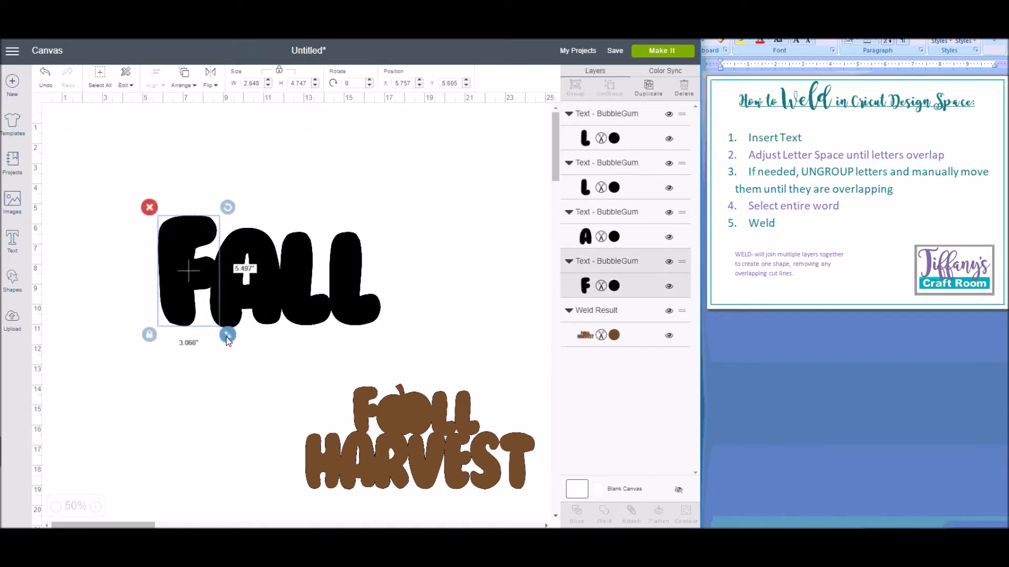
left_click(203, 367)
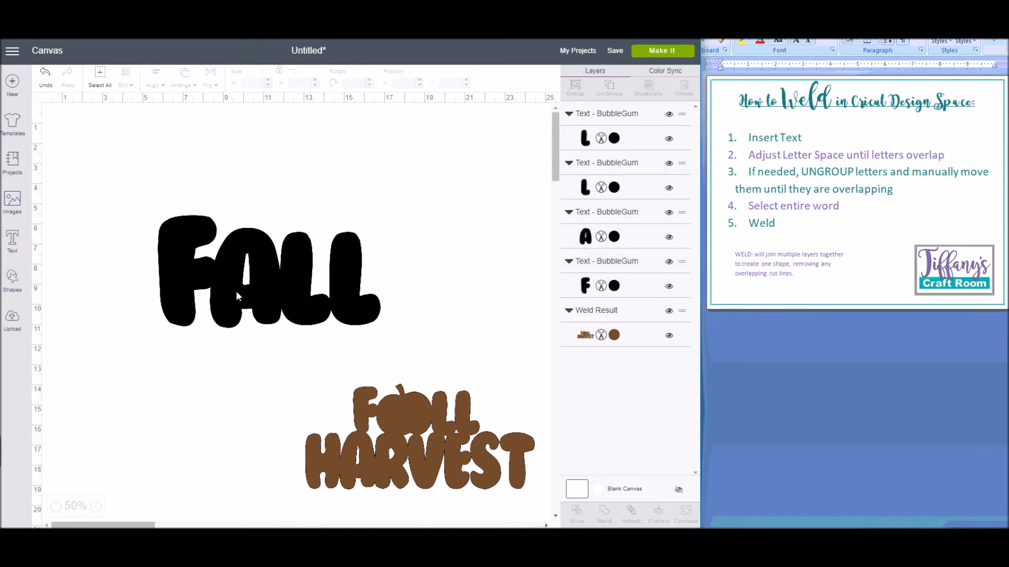
Step: Pull the letter A out of the FALL word and delete it
left_click(235, 291)
left_click_drag(236, 292, 244, 394)
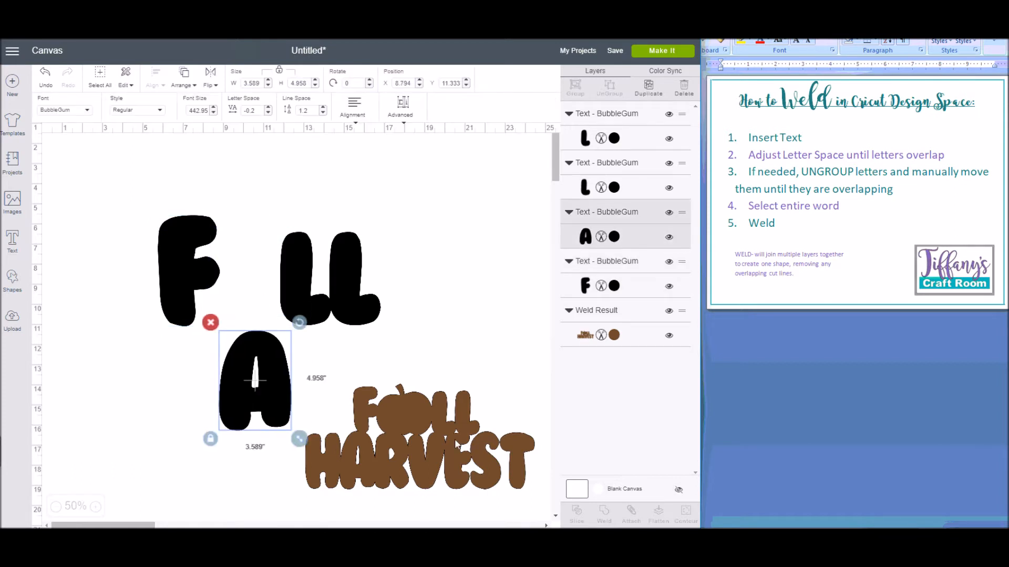
left_click(210, 323)
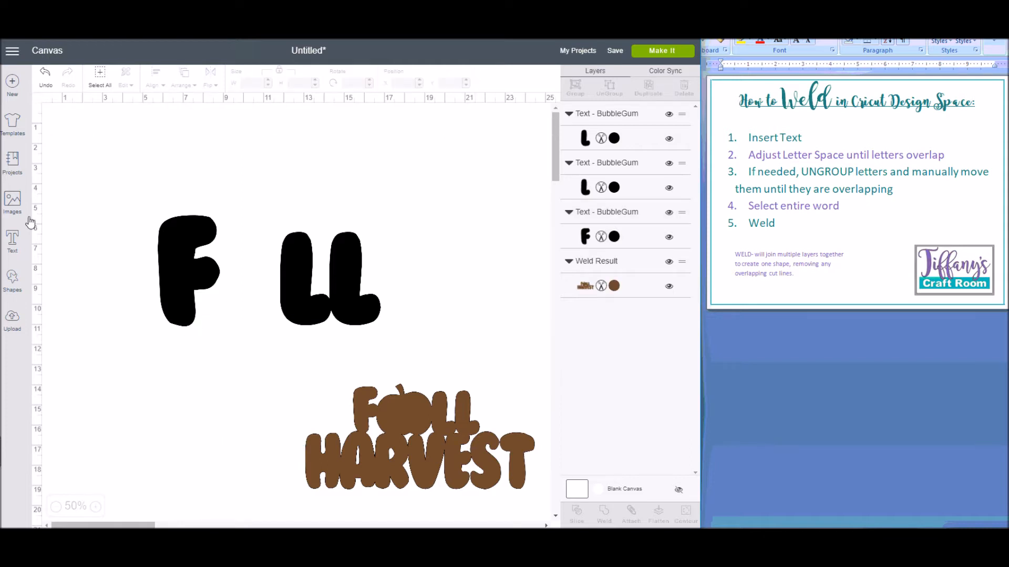
Step: Insert the free plain pumpkin image from a "pumpkin" search and fit it between the F and the first L, overlapping both
left_click(15, 205)
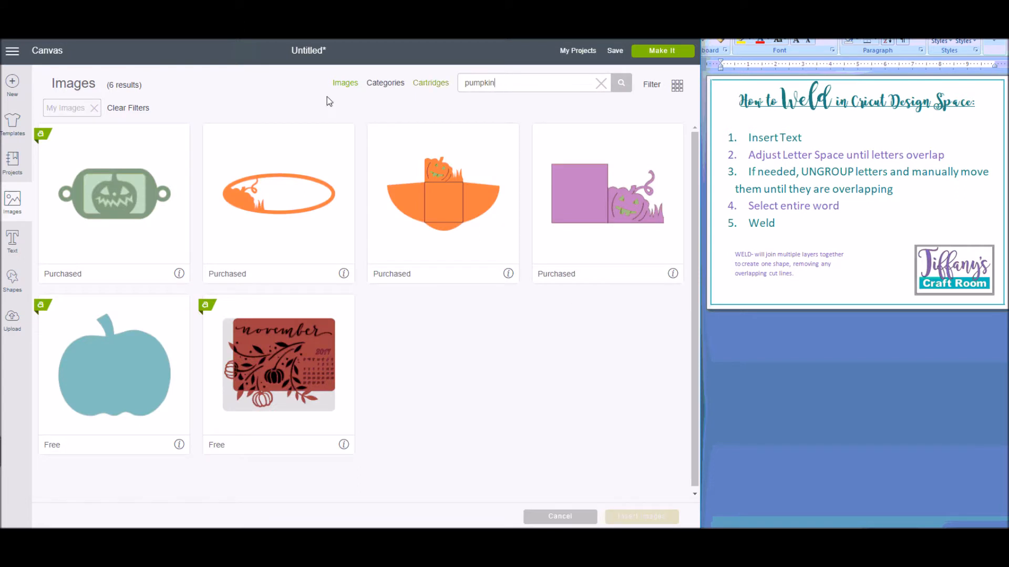
left_click(141, 358)
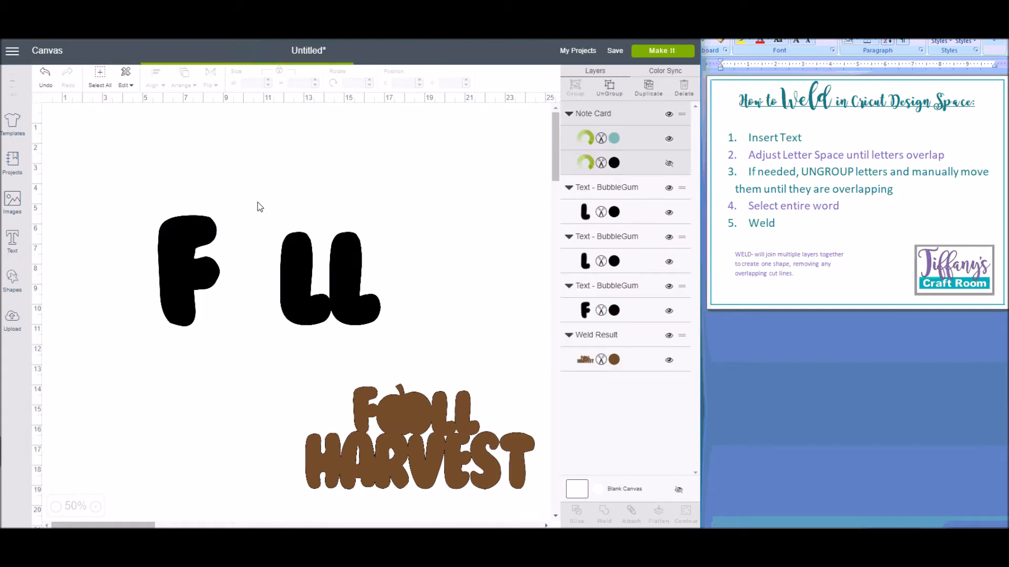
left_click_drag(130, 184, 256, 304)
left_click(272, 387)
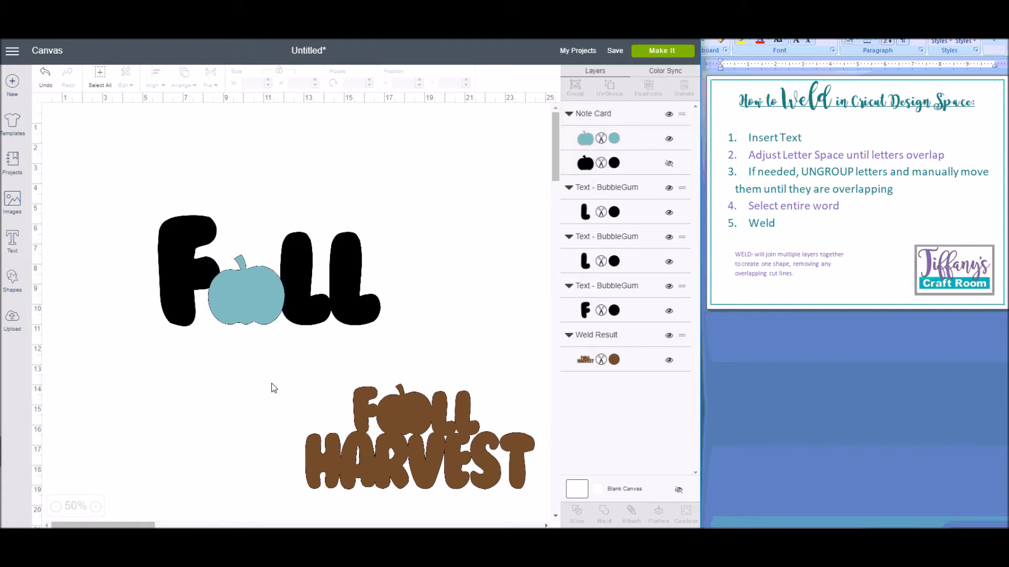
Step: Select the F, pumpkin and both Ls together, enlarge them to about 17.5 inches wide, and weld them into one shape
left_click_drag(116, 192, 411, 350)
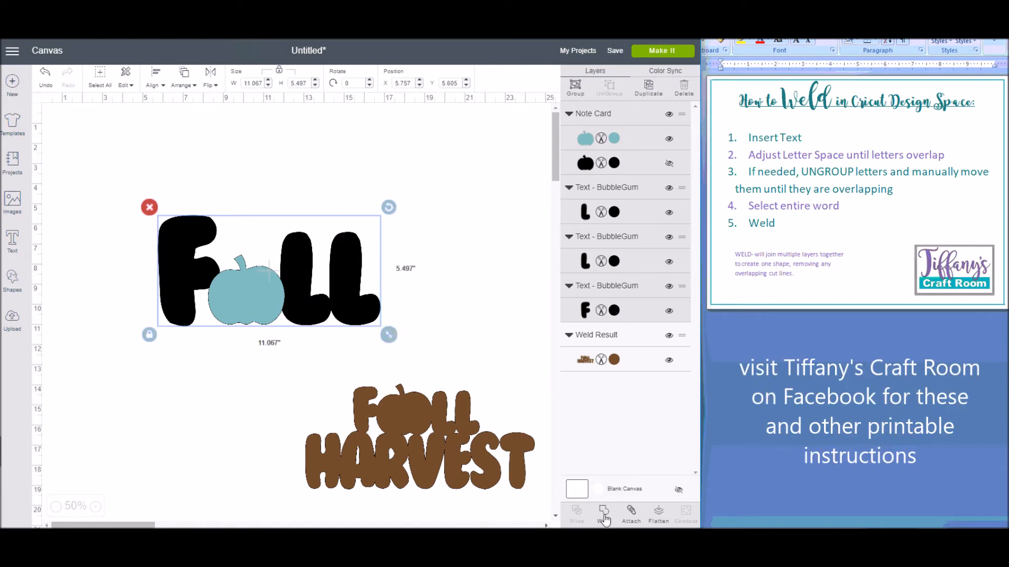
left_click_drag(389, 332, 401, 259)
left_click_drag(443, 295, 477, 339)
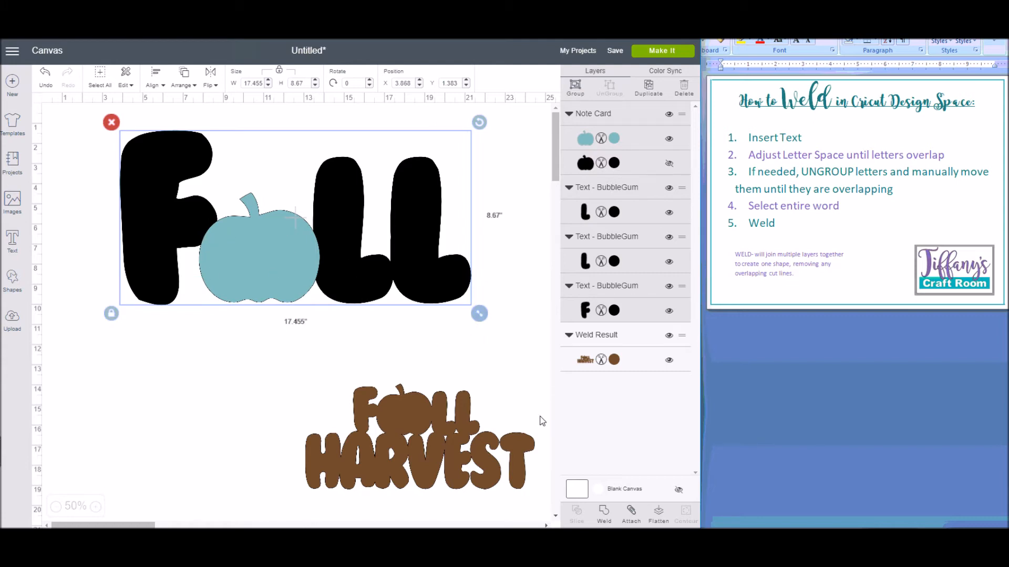
left_click(604, 510)
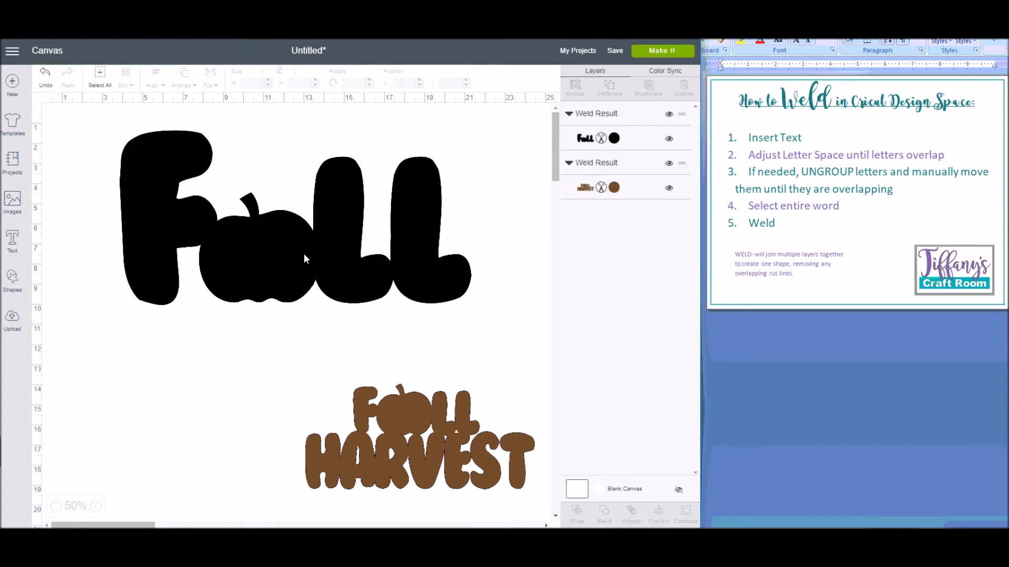
Step: Shrink the welded Fall shape to about 11.1 inches wide and move it to the upper middle of the canvas
left_click(470, 303)
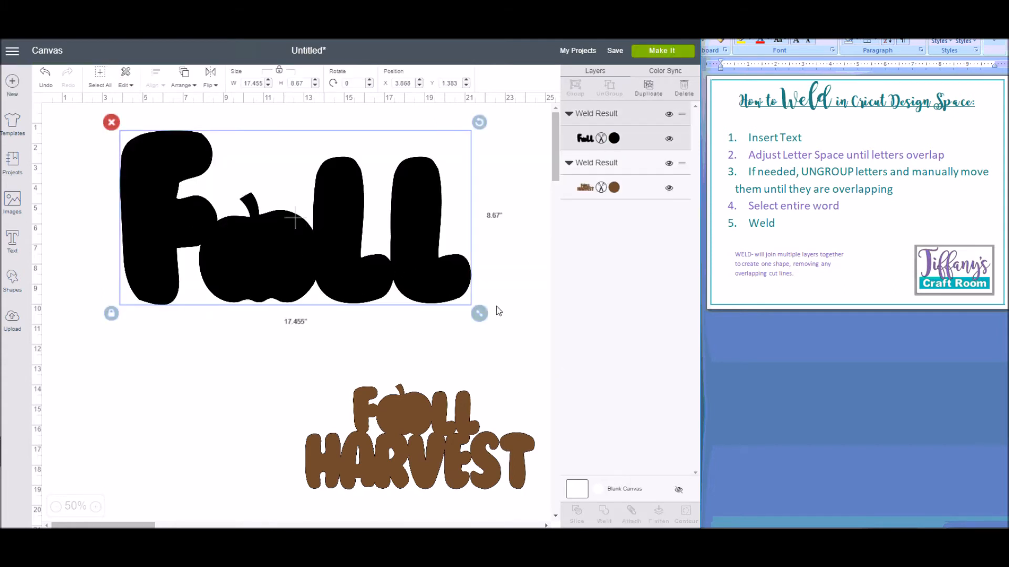
left_click_drag(480, 311, 336, 254)
left_click_drag(286, 192, 424, 188)
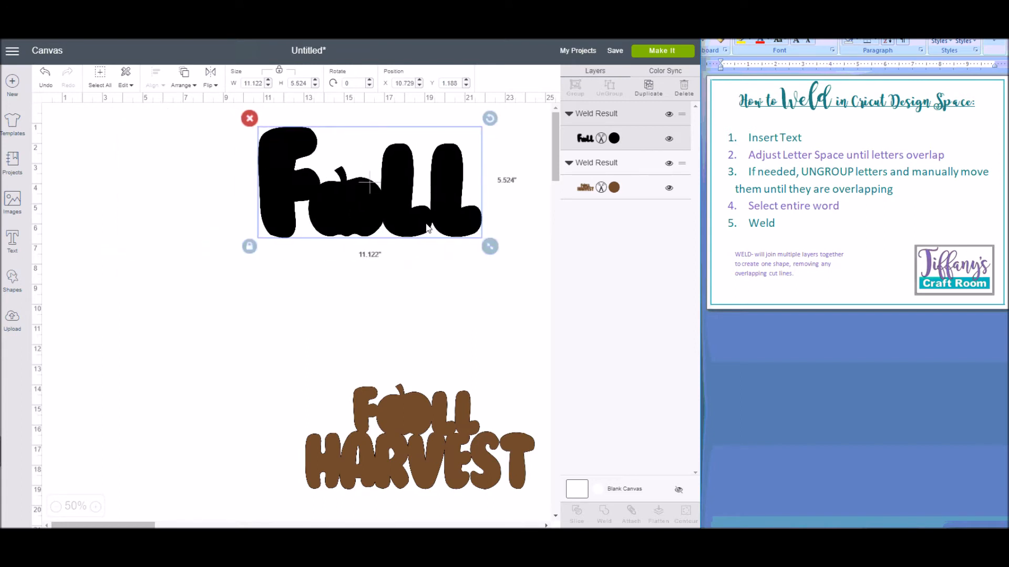
Step: Recolor the welded Fall shape with the project's brown, #704A2B
left_click(613, 143)
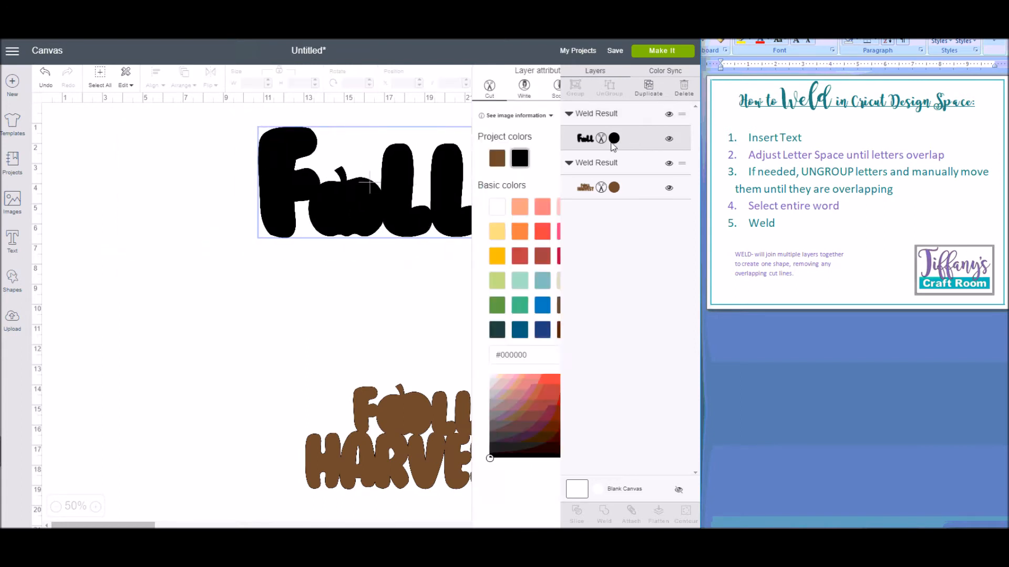
left_click(445, 157)
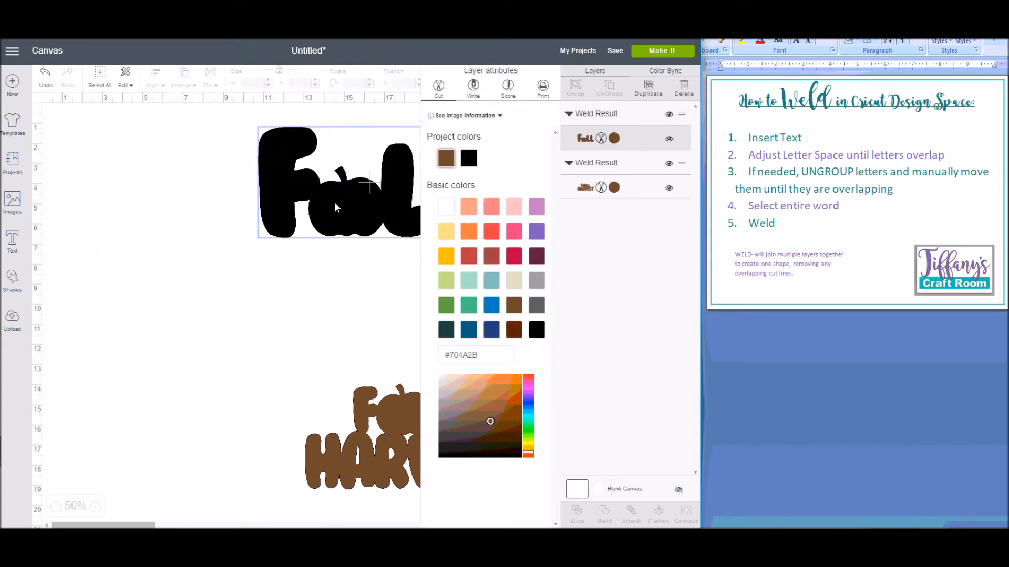
left_click(201, 231)
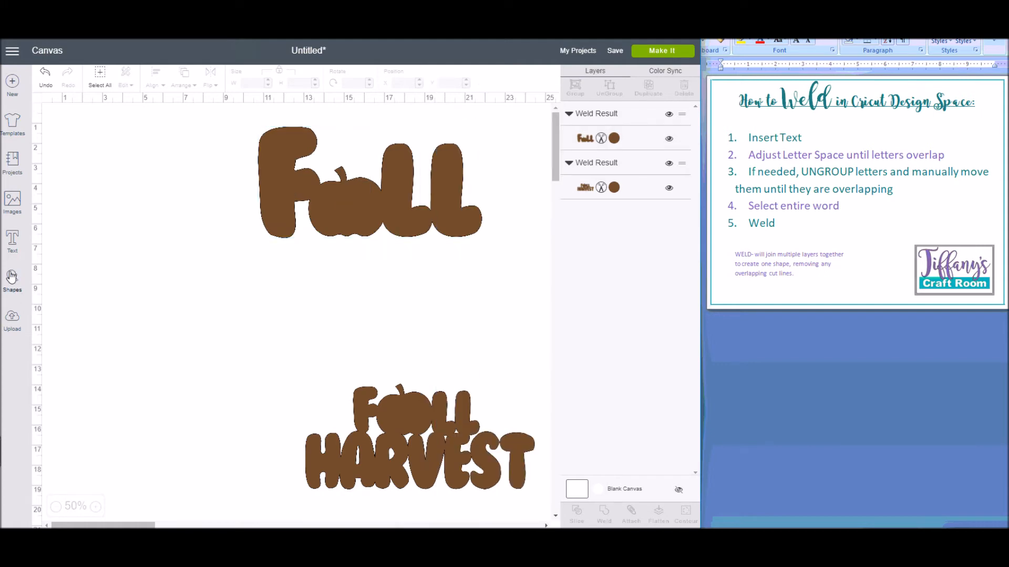
Step: Add the text HARVEST in BubbleGum, place it under the Fall shape, and stretch it to about 6.6 inches tall
left_click(13, 249)
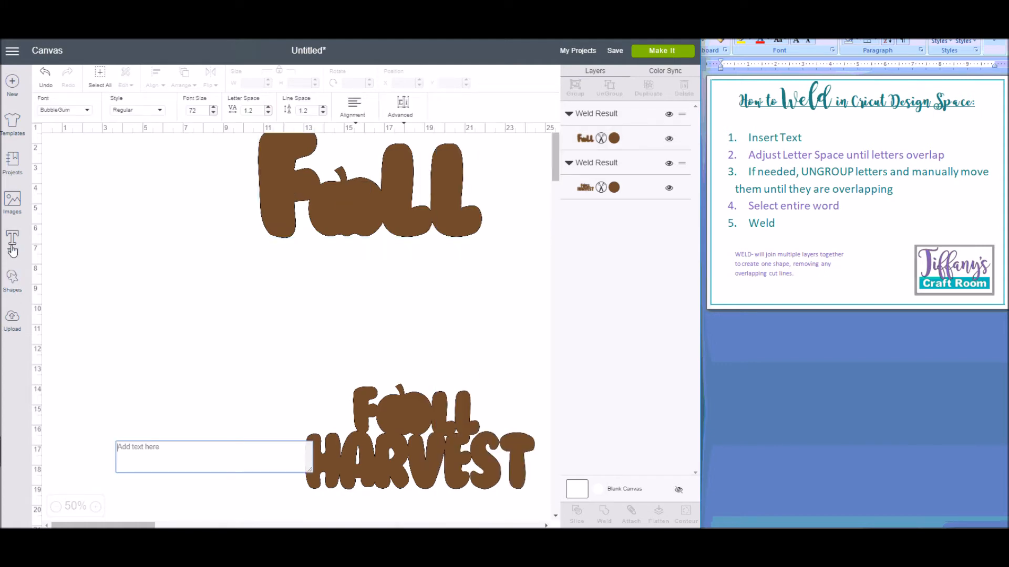
type("HARV")
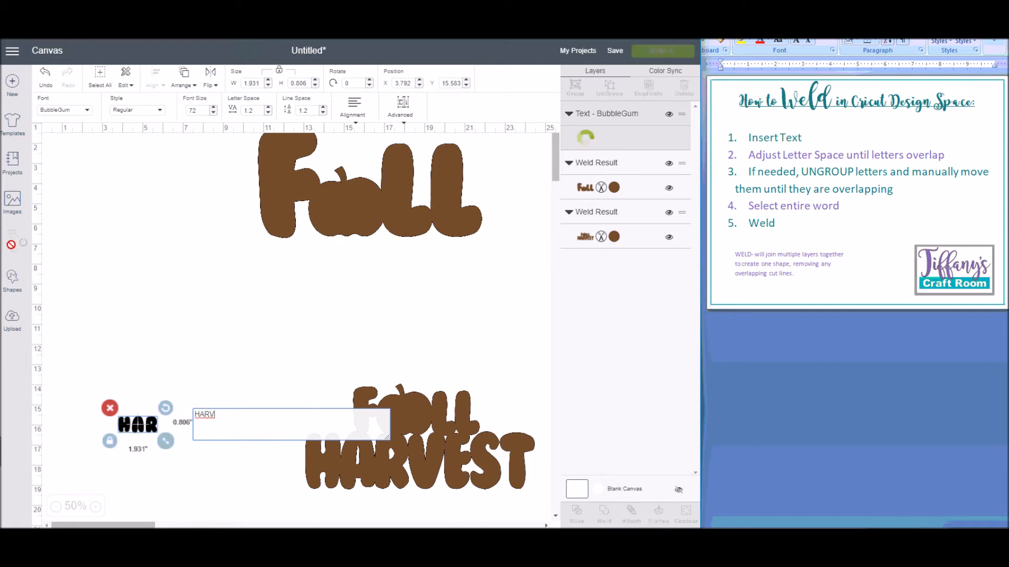
type("EST")
left_click_drag(138, 442, 130, 304)
left_click_drag(209, 302, 482, 370)
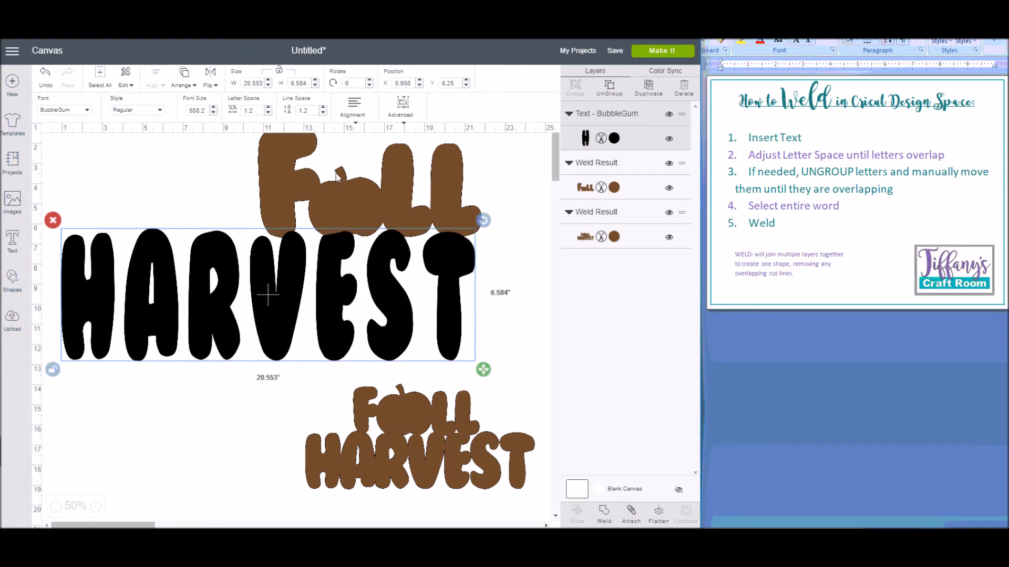
Step: Reduce the letter spacing of the HARVEST text to -0.2 so that its letters overlap
left_click(269, 114)
left_click(269, 114)
left_click(268, 114)
left_click(269, 113)
left_click(268, 114)
left_click(269, 113)
left_click(269, 113)
left_click(268, 113)
left_click(268, 114)
left_click(269, 113)
left_click(268, 113)
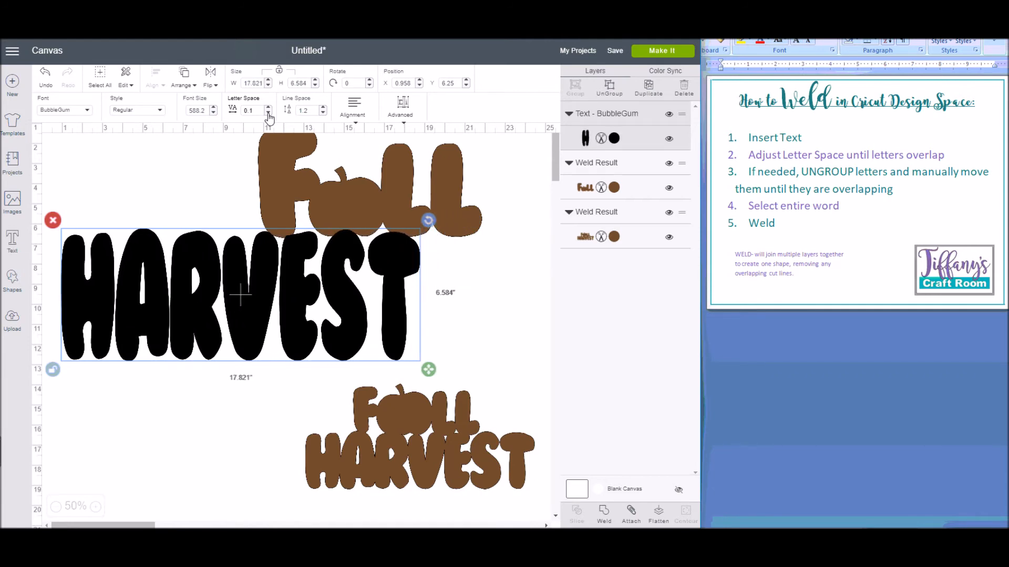
left_click(269, 113)
left_click(269, 114)
left_click(268, 113)
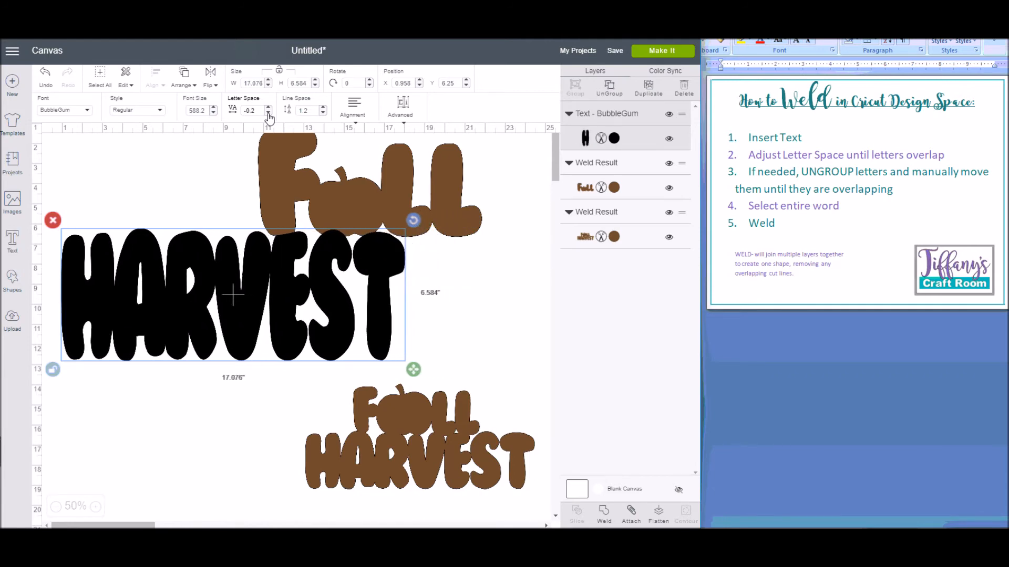
Step: Position the HARVEST text just below the Fall shape and ungroup its letters
left_click_drag(241, 300, 252, 318)
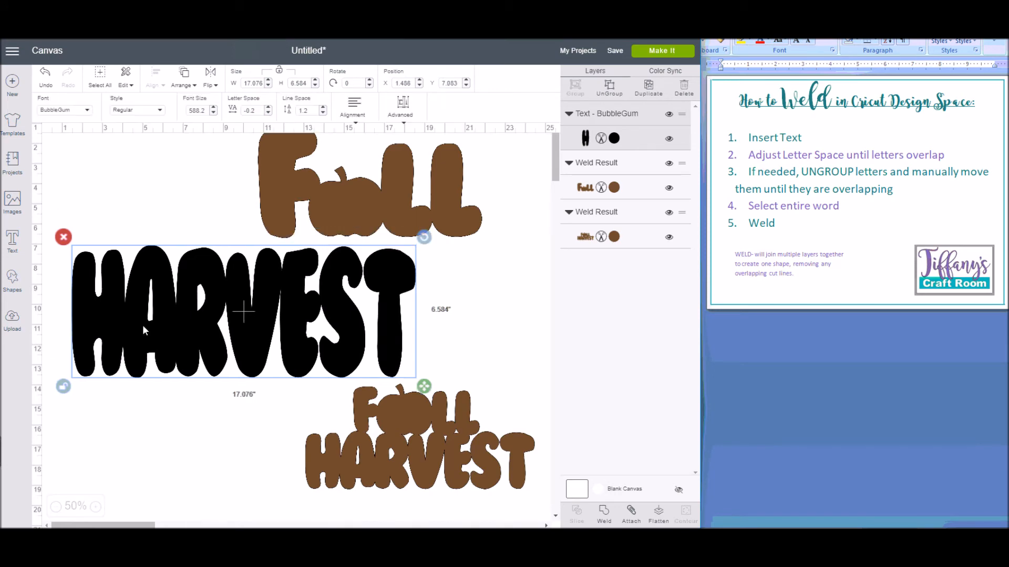
left_click_drag(358, 325, 351, 311)
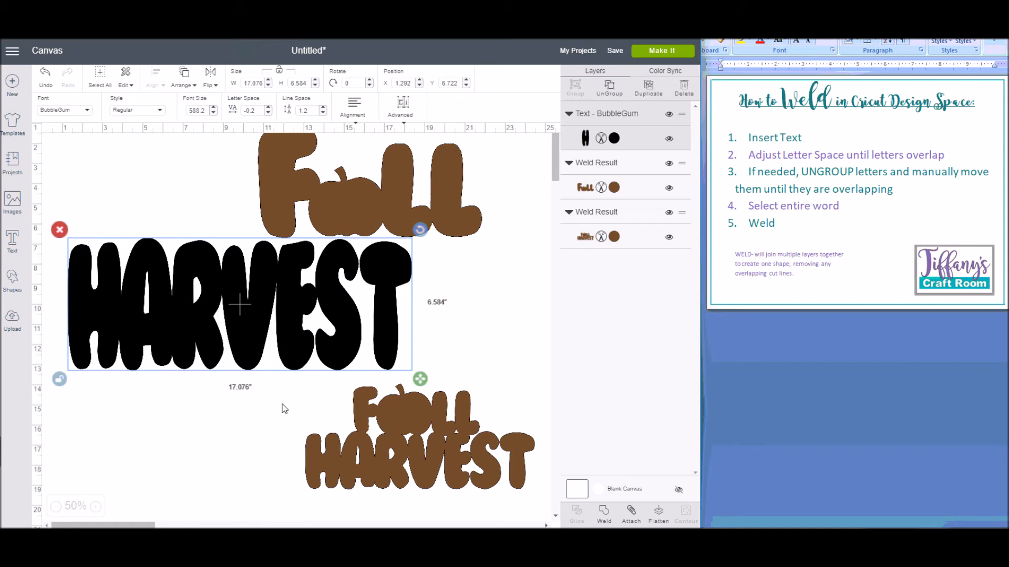
left_click(615, 89)
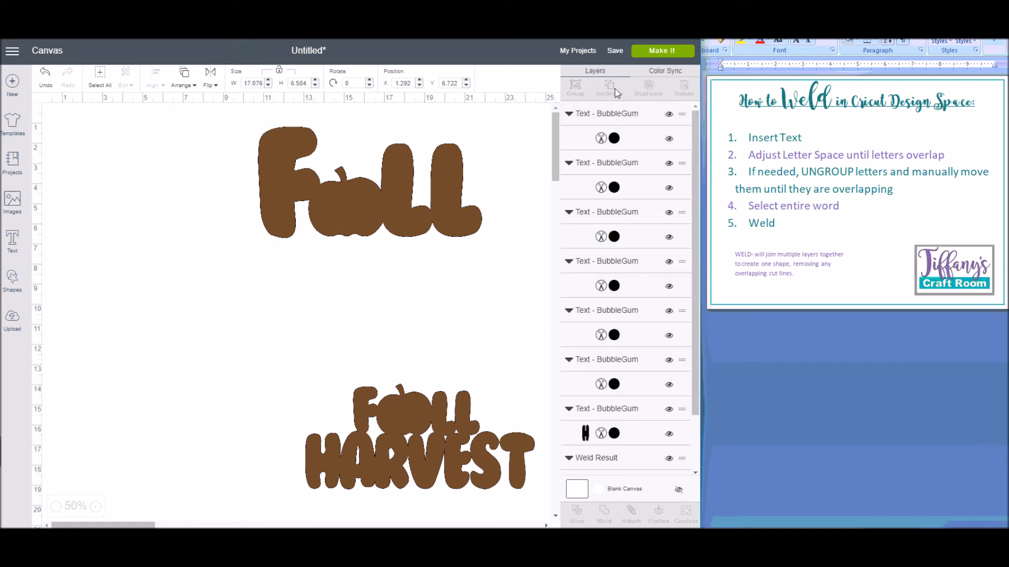
Step: Try moving the S of HARVEST slightly down, then undo the move
mouse_move(353, 313)
left_mouse_down()
mouse_move(376, 296)
mouse_move(314, 297)
mouse_move(354, 324)
left_mouse_up()
left_click(45, 90)
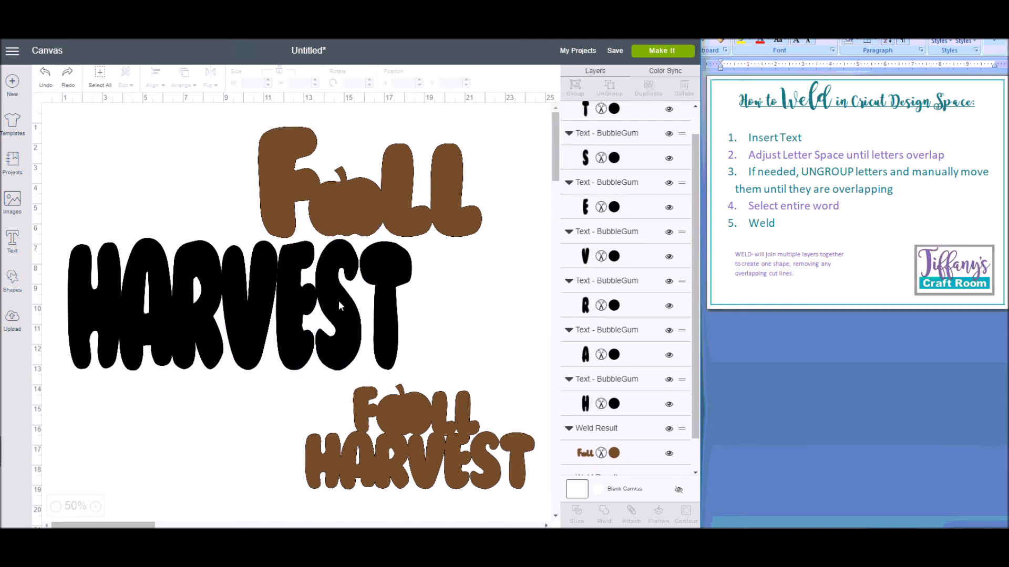
Step: Nudge the S and the T of HARVEST slightly left so each one overlaps the letter before it
left_click(347, 314)
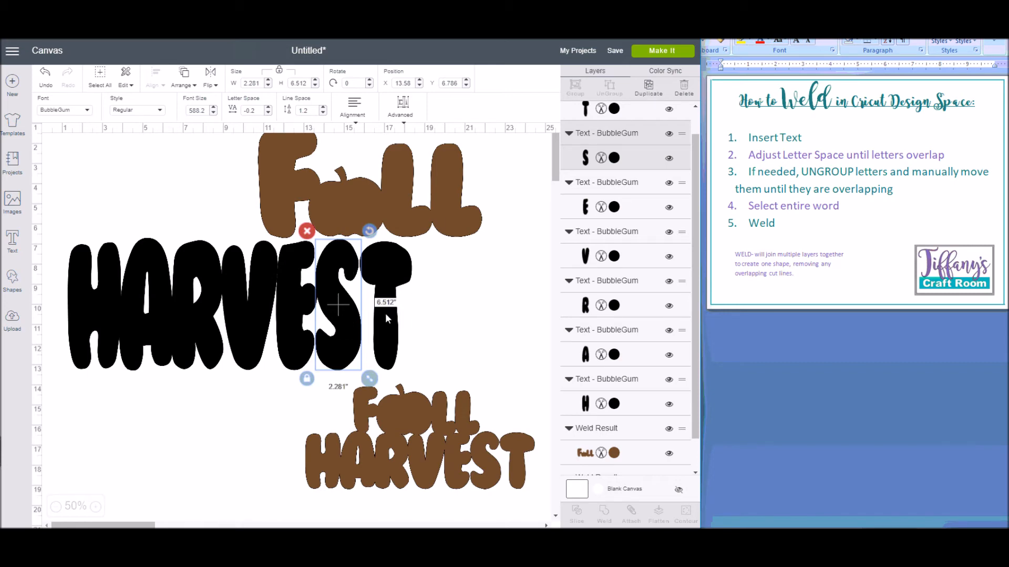
key("Left")
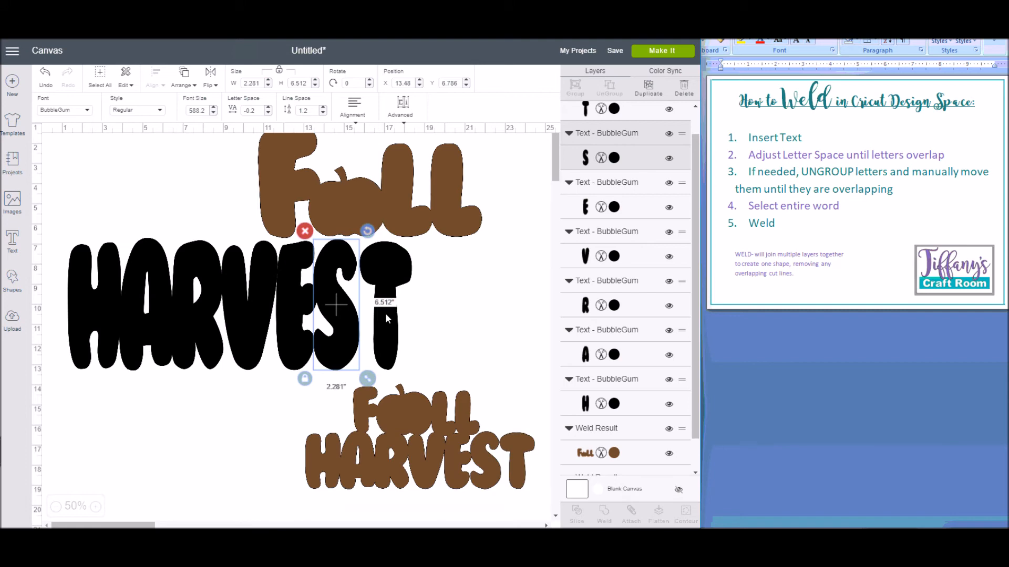
left_click(392, 331)
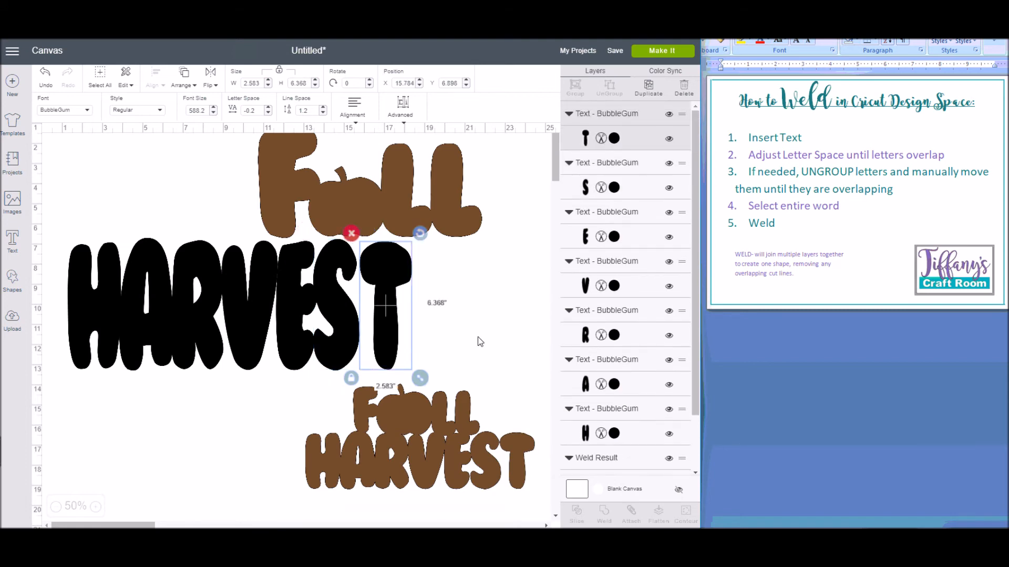
key("Left")
key("Left")
key("Left")
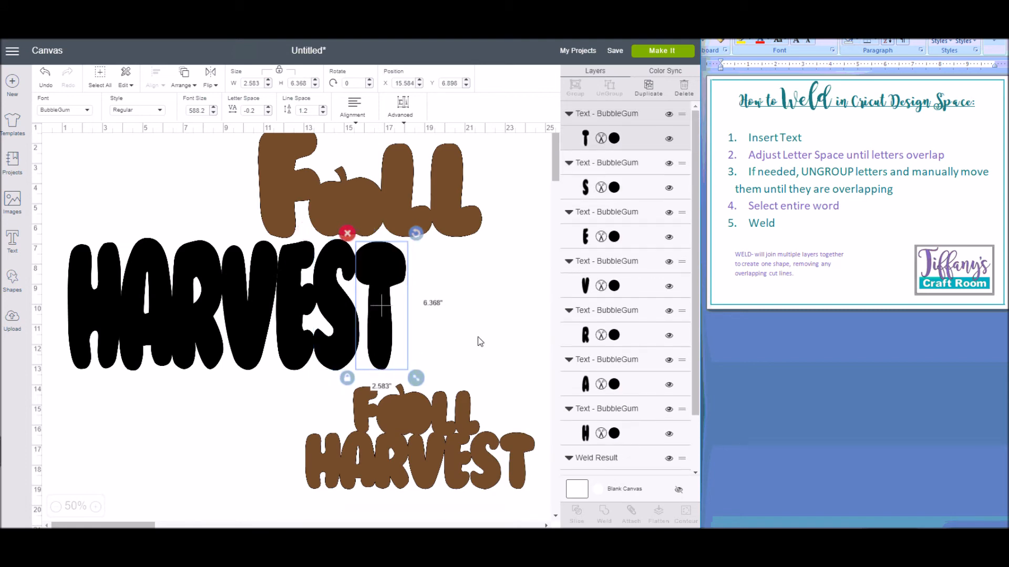
left_click(477, 337)
Step: Move the Fall shape below HARVEST, clear of its letters, and weld all the HARVEST letters into one shape
left_click_drag(56, 228, 403, 375)
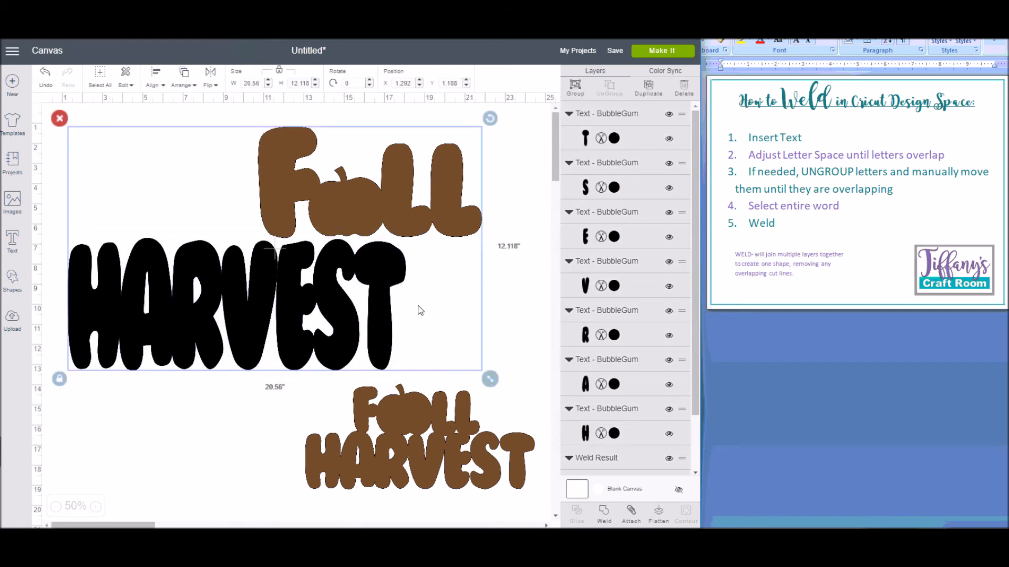
left_click(269, 463)
left_click_drag(317, 213, 185, 488)
left_click(159, 169)
left_click_drag(61, 237, 418, 382)
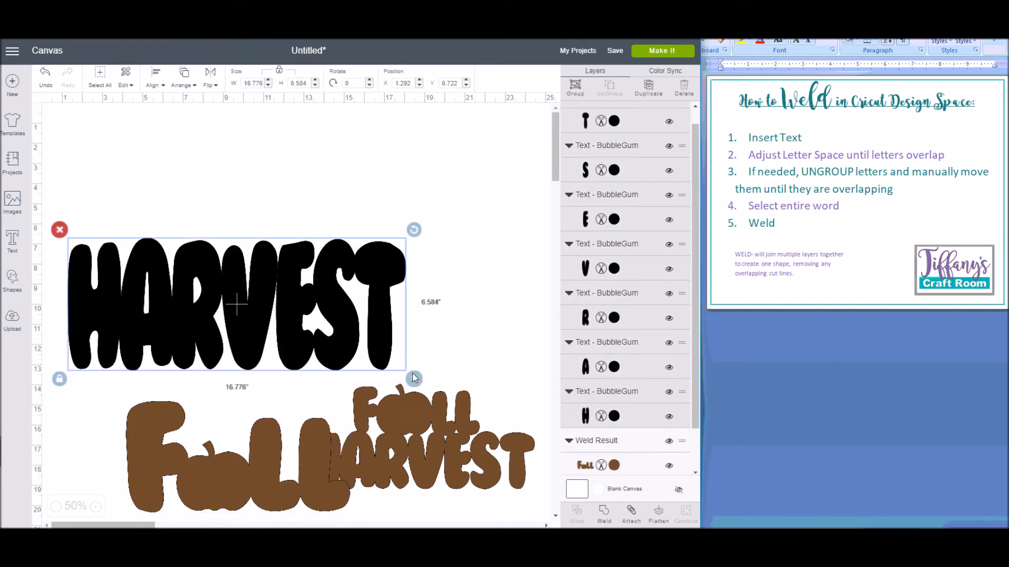
left_click(604, 515)
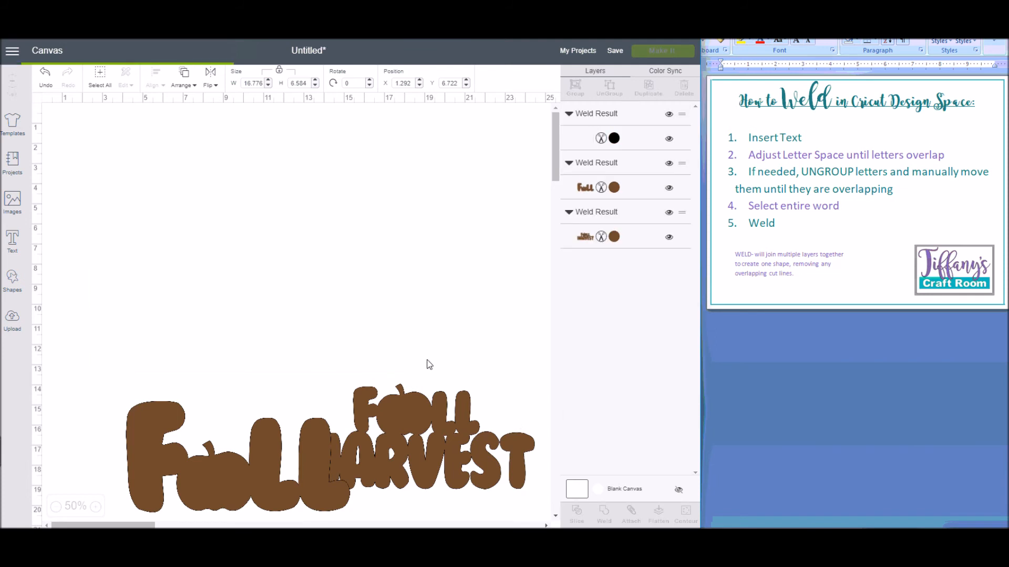
Step: Place the Fall shape above the welded HARVEST so that its lower edge overlaps the tops of the letters
left_click_drag(315, 309, 339, 270)
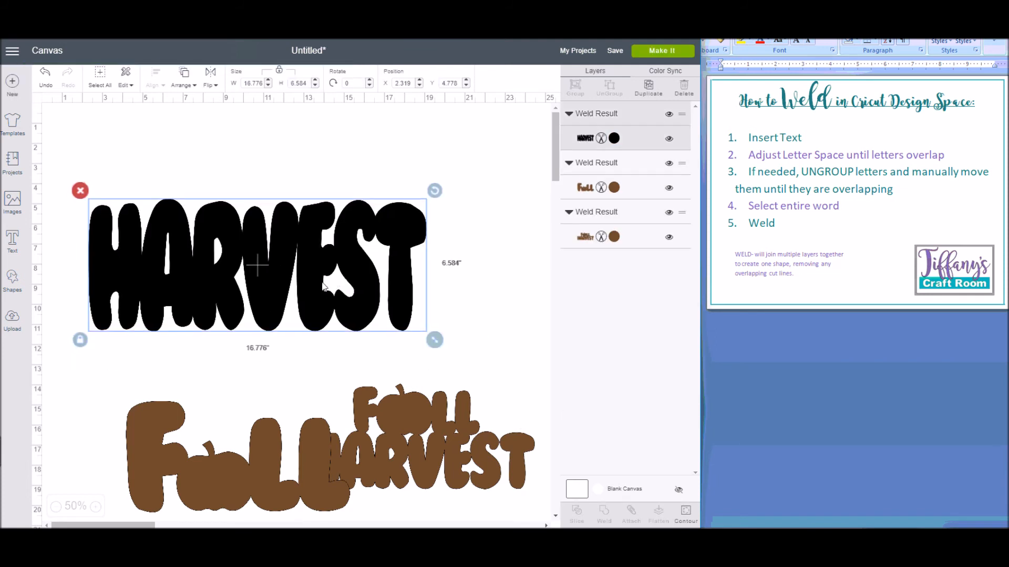
left_click_drag(234, 483, 242, 181)
left_click_drag(234, 269, 258, 282)
left_click_drag(261, 170, 290, 179)
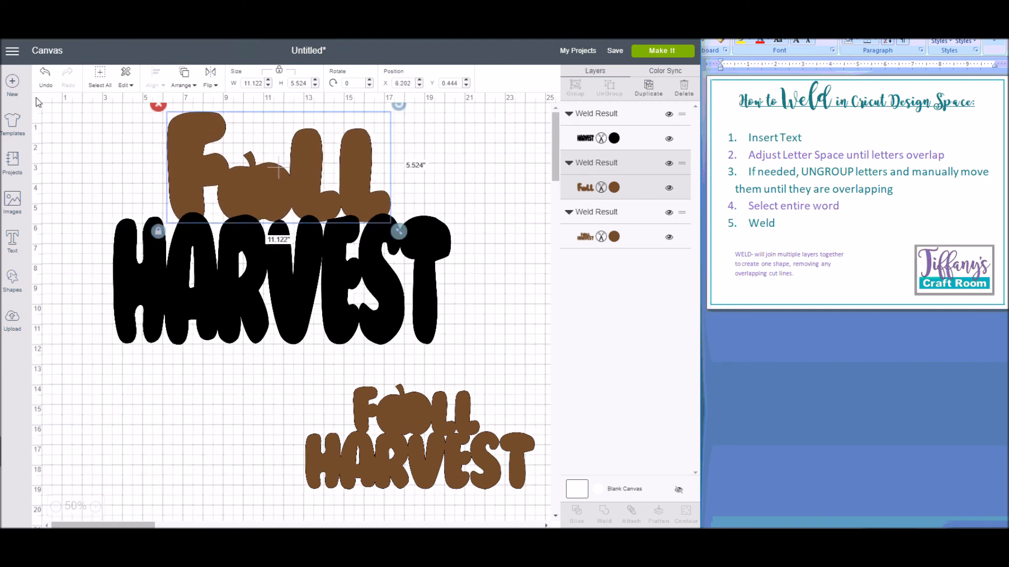
Step: Centre the two words against the canvas grid, with Fall at X 6.479 and HARVEST at X 3.625
left_click_drag(267, 197, 273, 196)
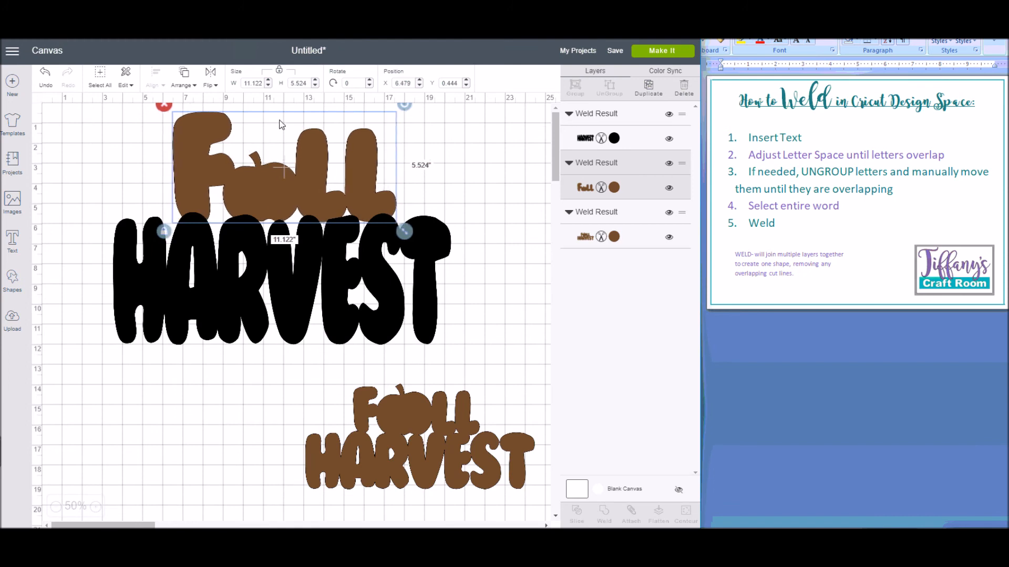
left_click(291, 277)
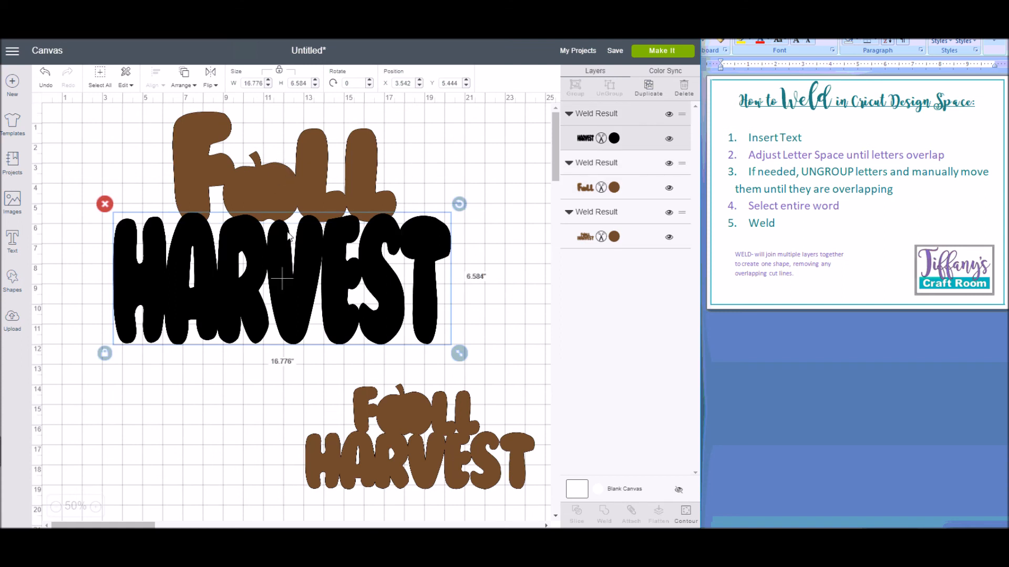
left_click_drag(292, 322, 295, 322)
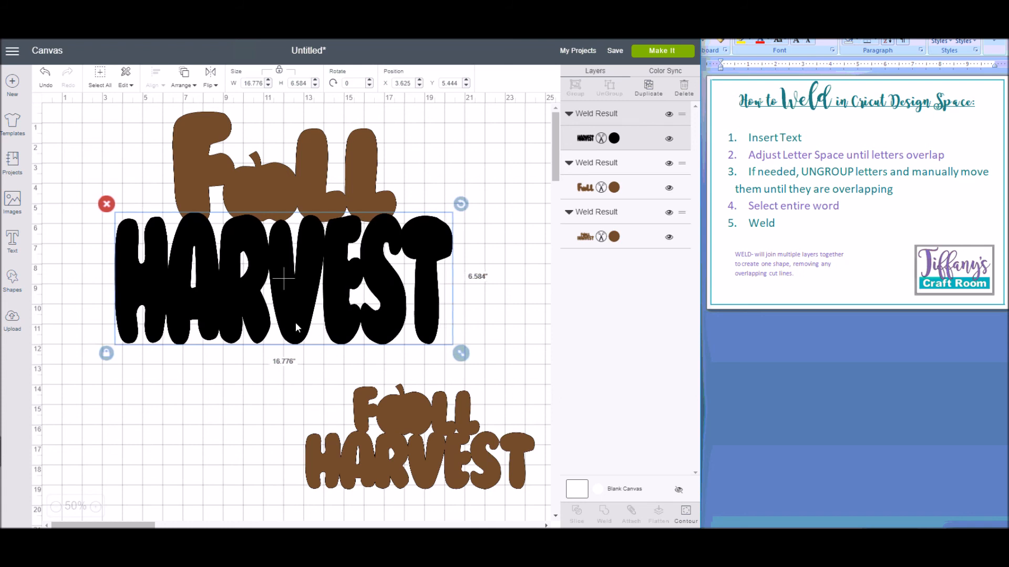
left_click(291, 176)
left_click(256, 356)
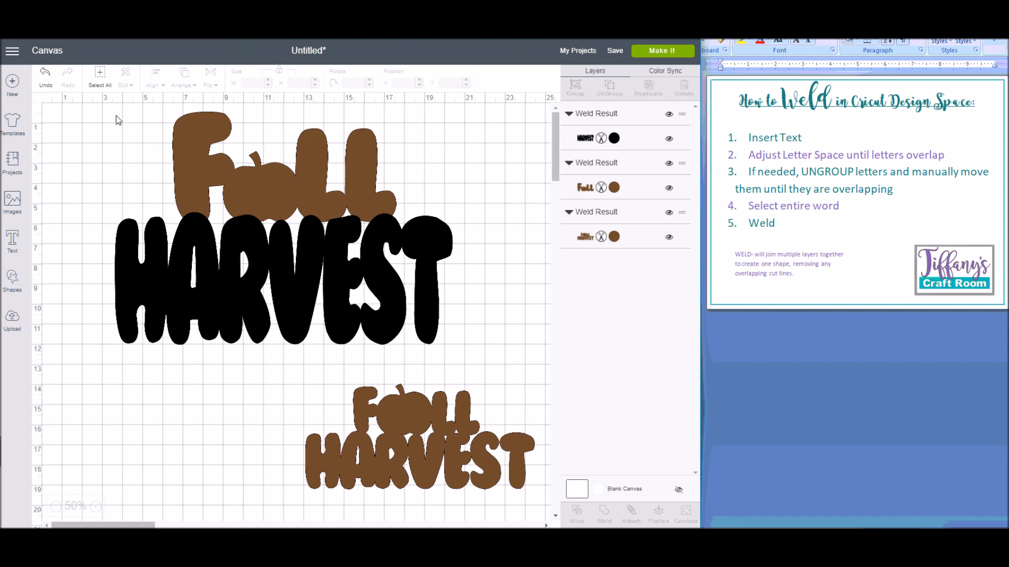
Step: Weld the large Fall and HARVEST shapes into a single design and hide the canvas grid
left_click_drag(81, 115, 492, 362)
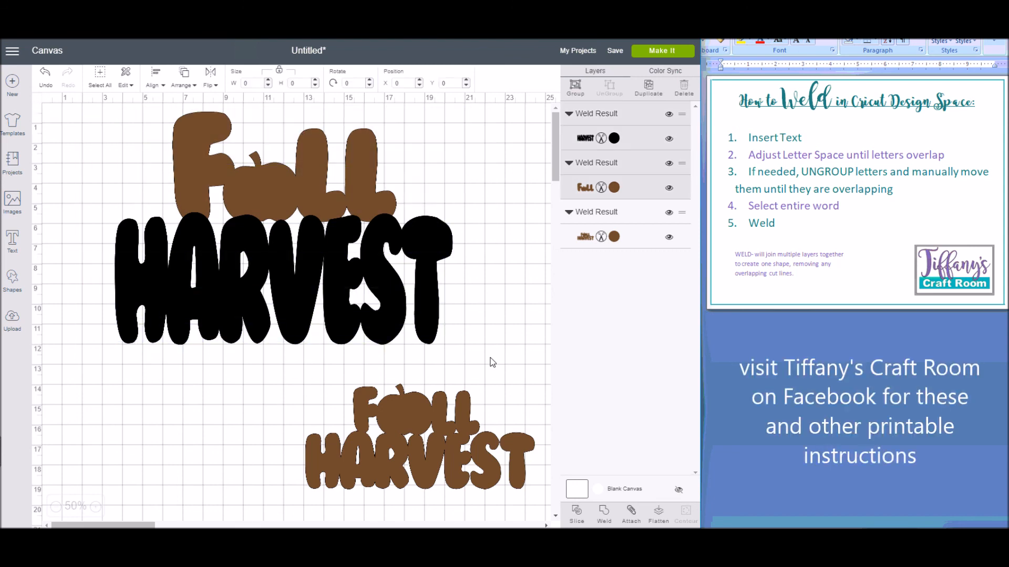
left_click(603, 513)
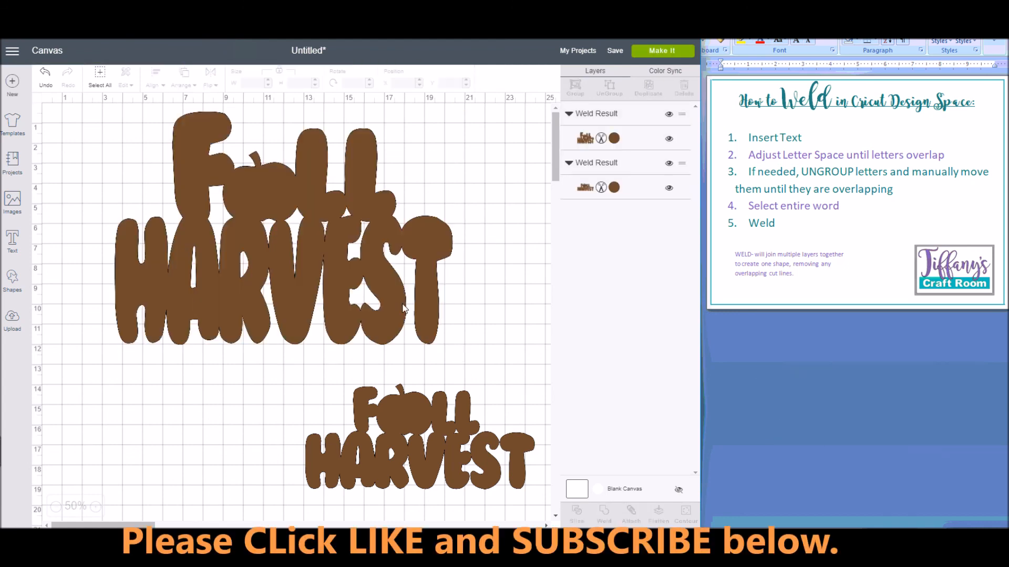
left_click(38, 102)
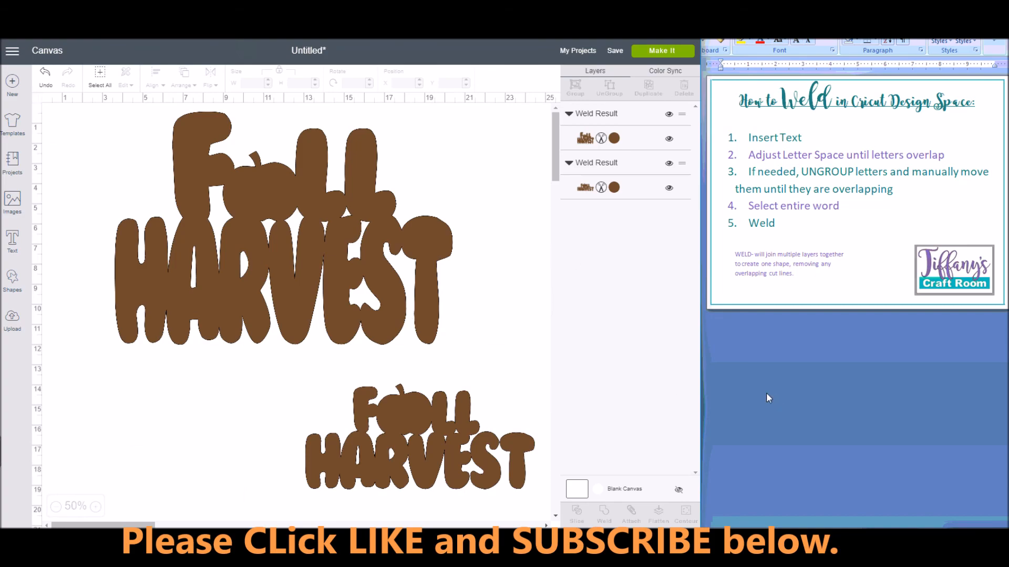